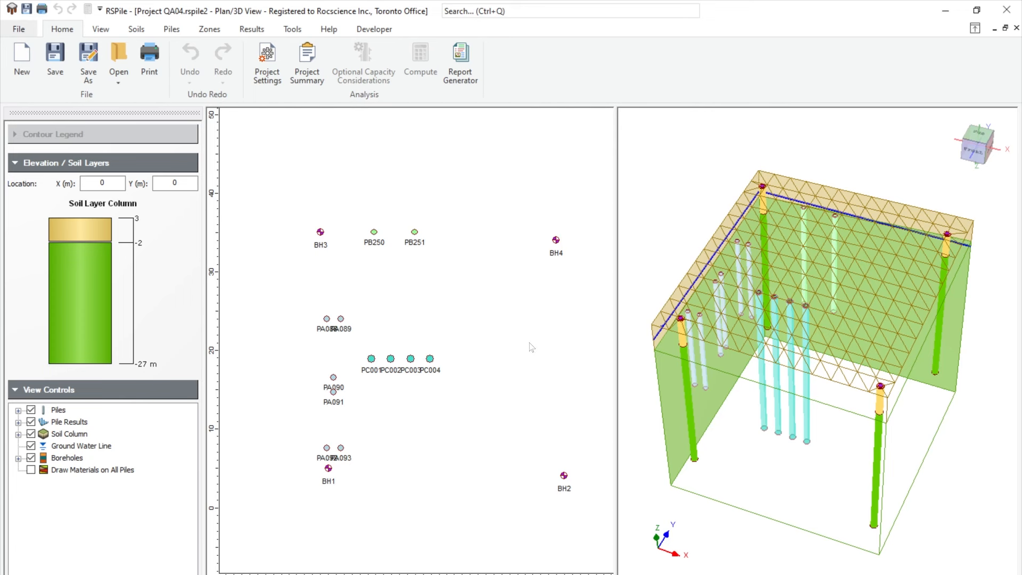
Step: Inspect the pile and borehole layout in the plan view and from a lower angle in the 3D view
scroll(524, 342, up, 1)
scroll(484, 298, up, 2)
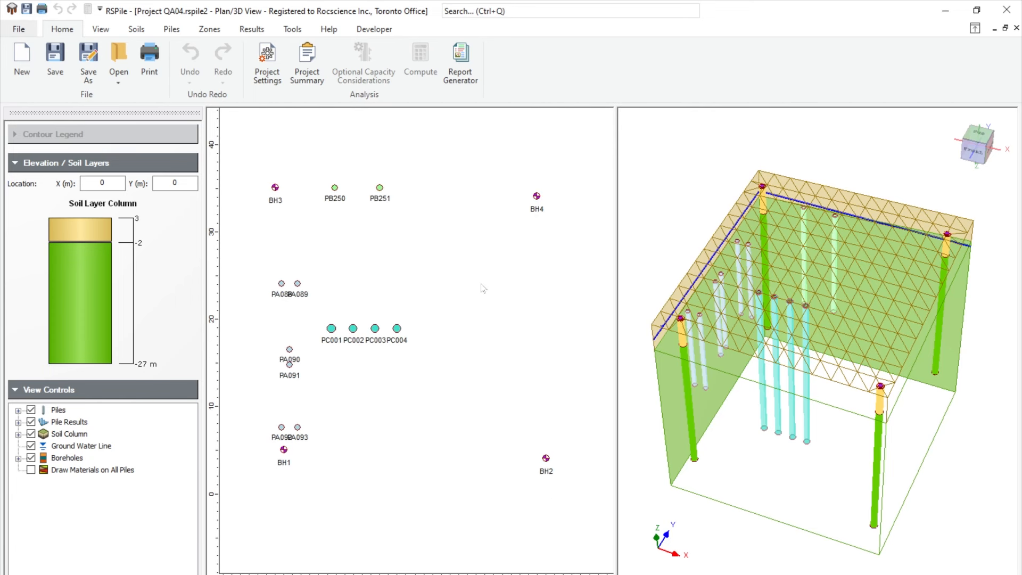
scroll(503, 290, down, 1)
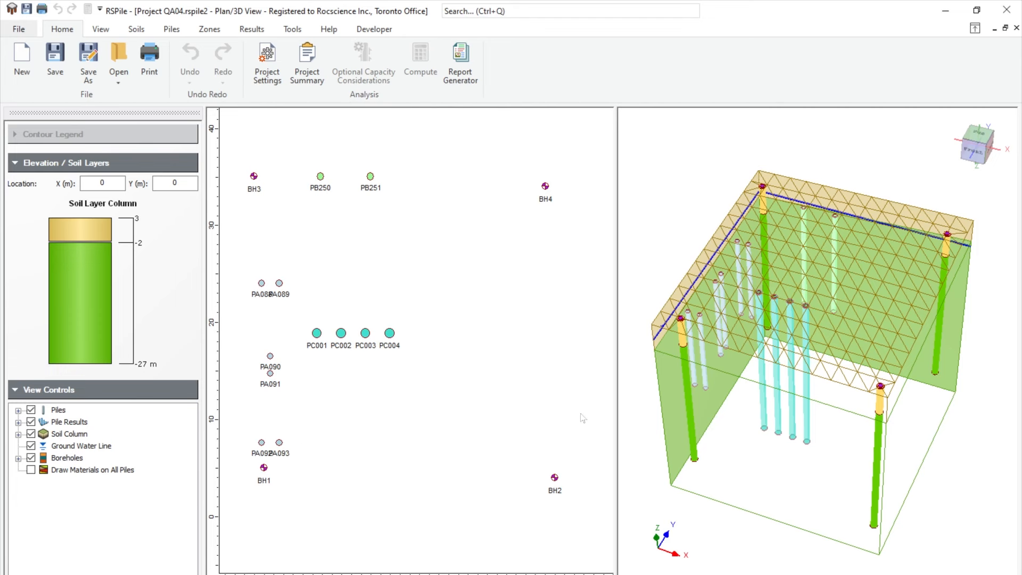
drag(783, 474, 782, 383)
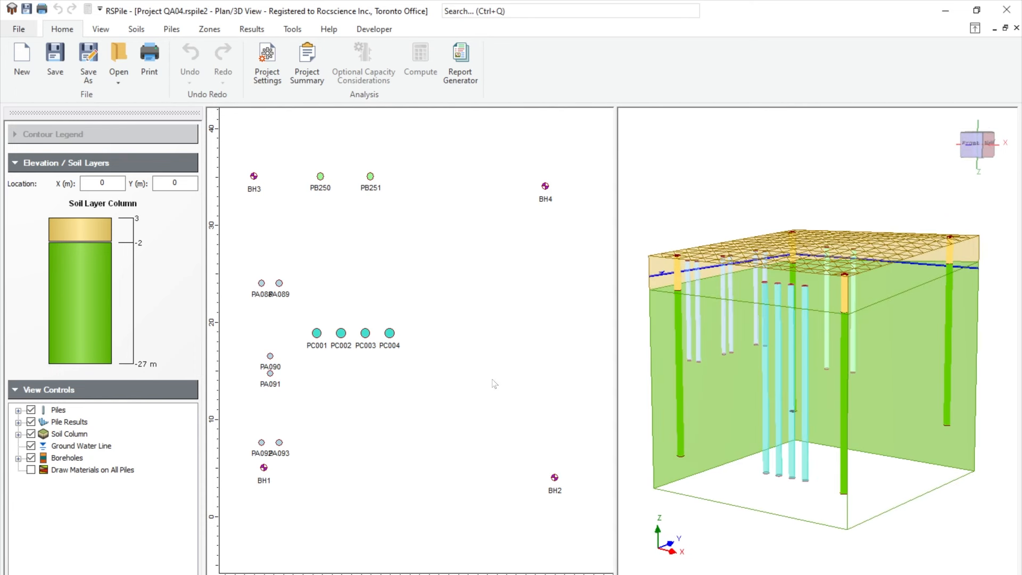
click(502, 339)
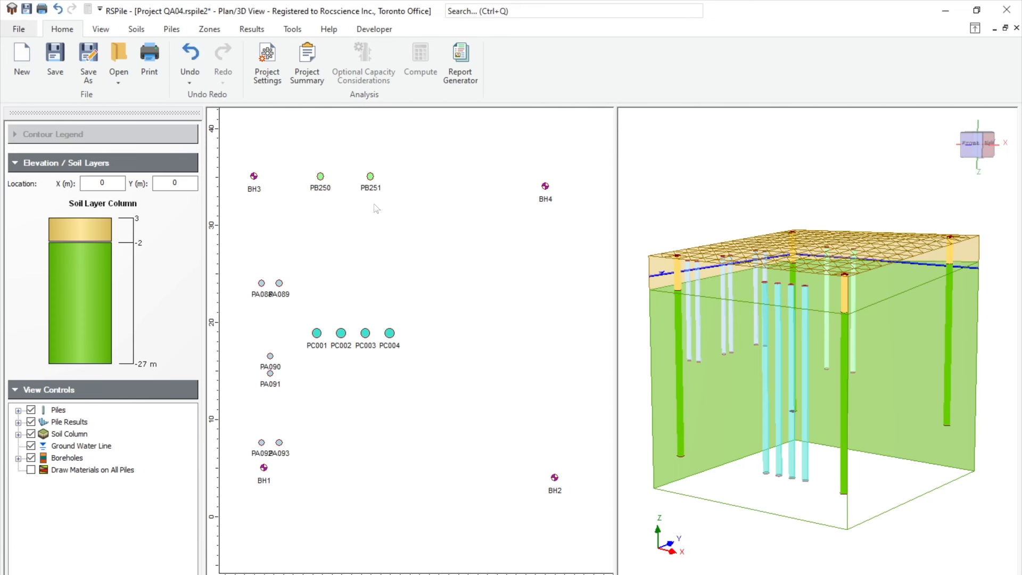
Step: View the Create Multiple Load Cases import dialog and its file browser, and close both without importing anything
click(169, 32)
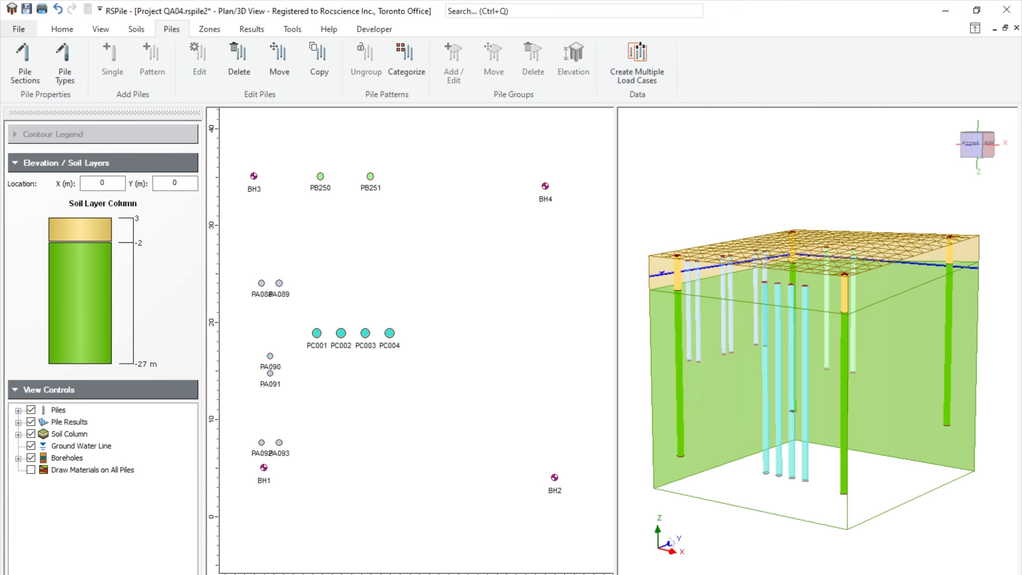
click(644, 57)
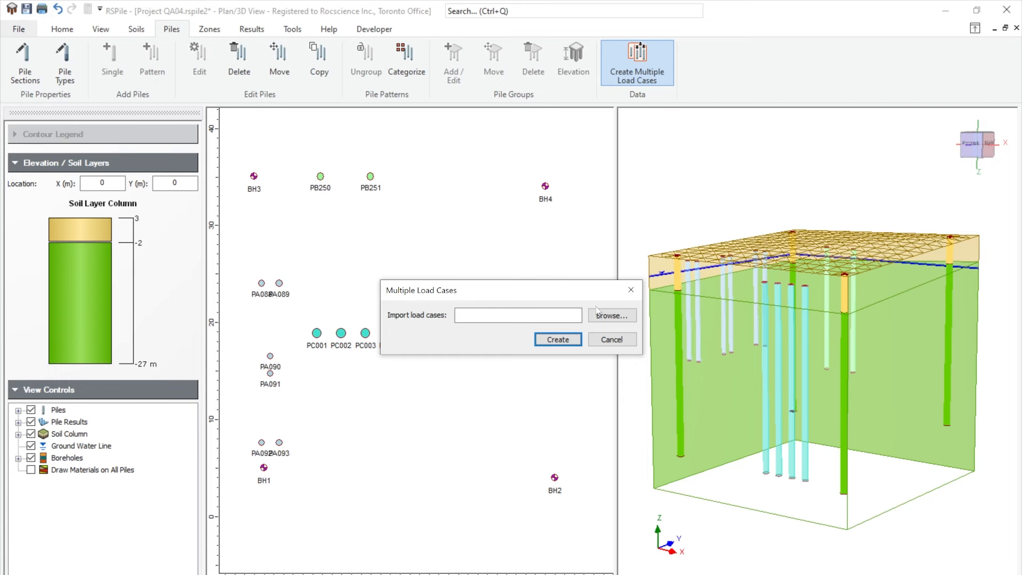
click(612, 315)
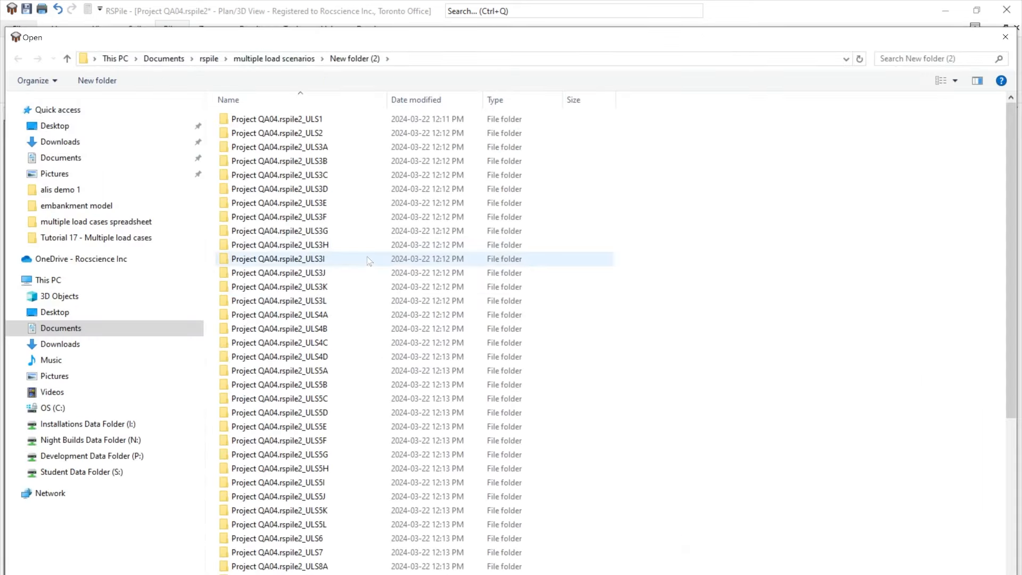
click(1006, 38)
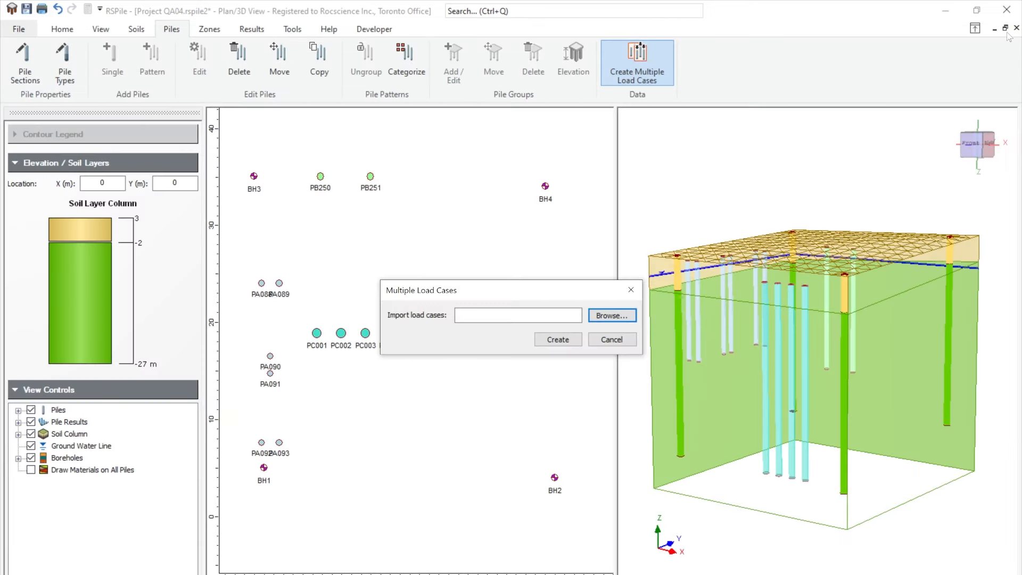
click(595, 343)
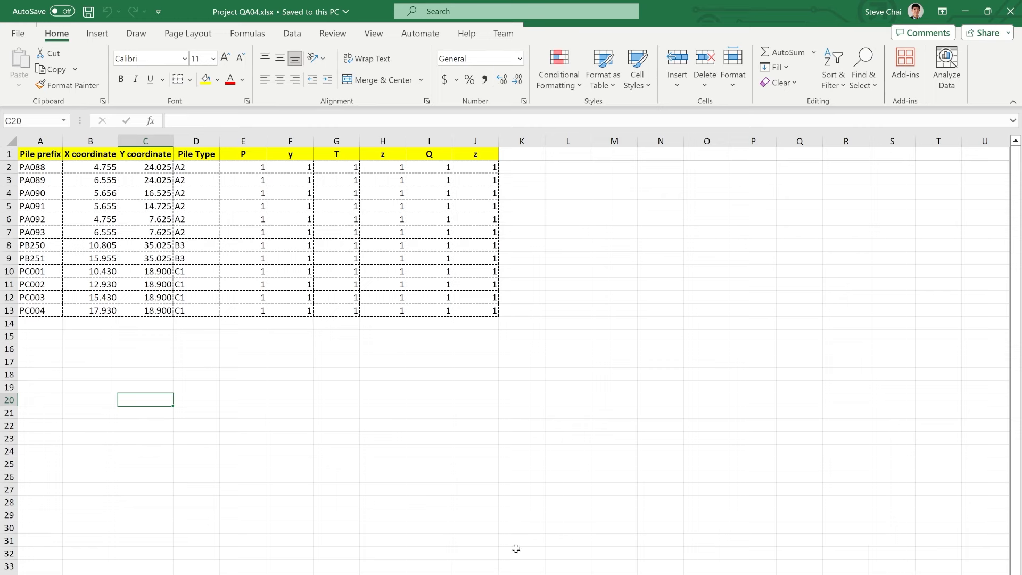
Step: Examine the load case sheet of Project QA04.xlsx in Excel, covering load case names, pile prefixes and shear in the X direction
click(298, 574)
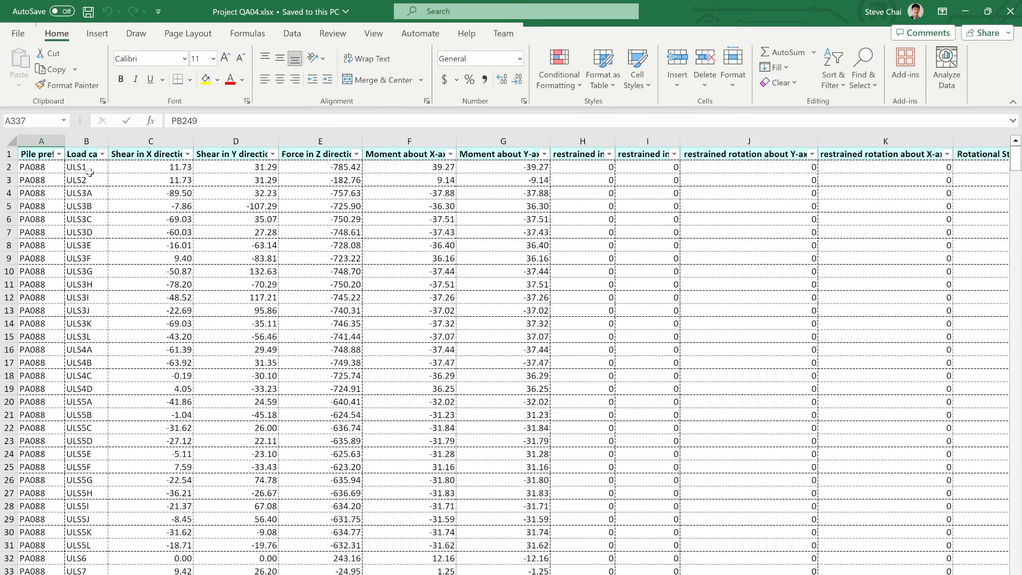
drag(85, 168, 72, 569)
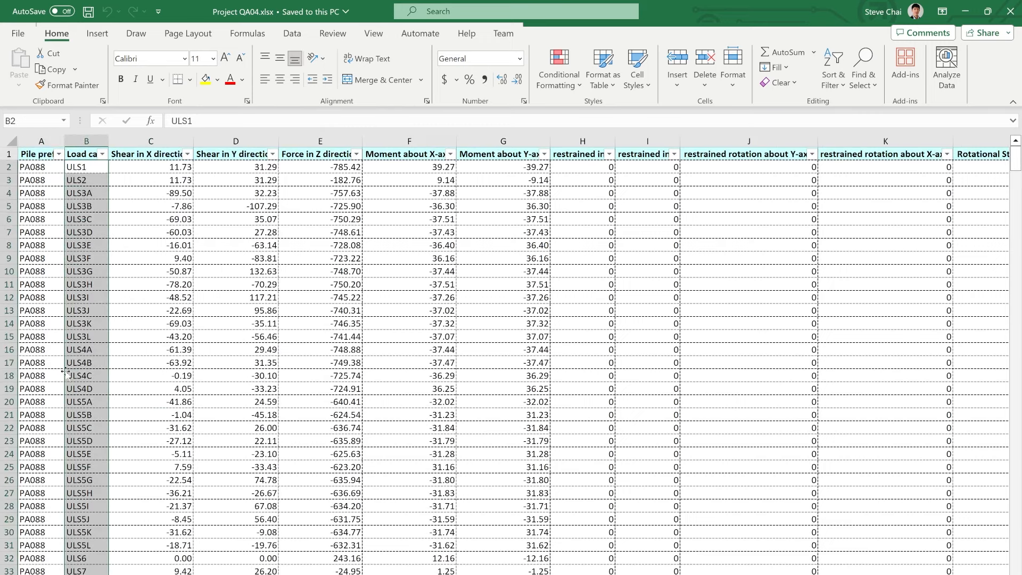
drag(32, 166, 25, 545)
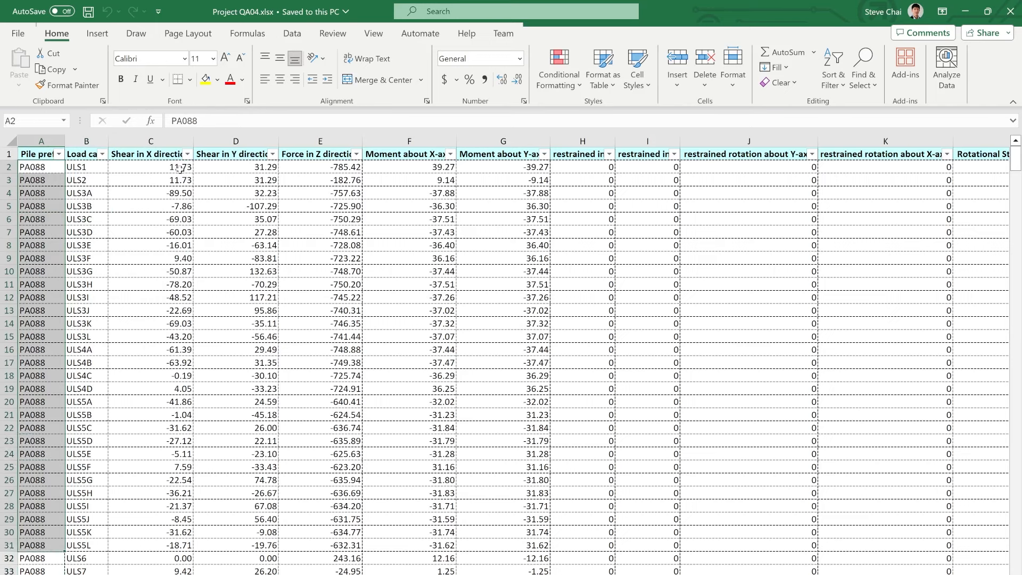
click(161, 166)
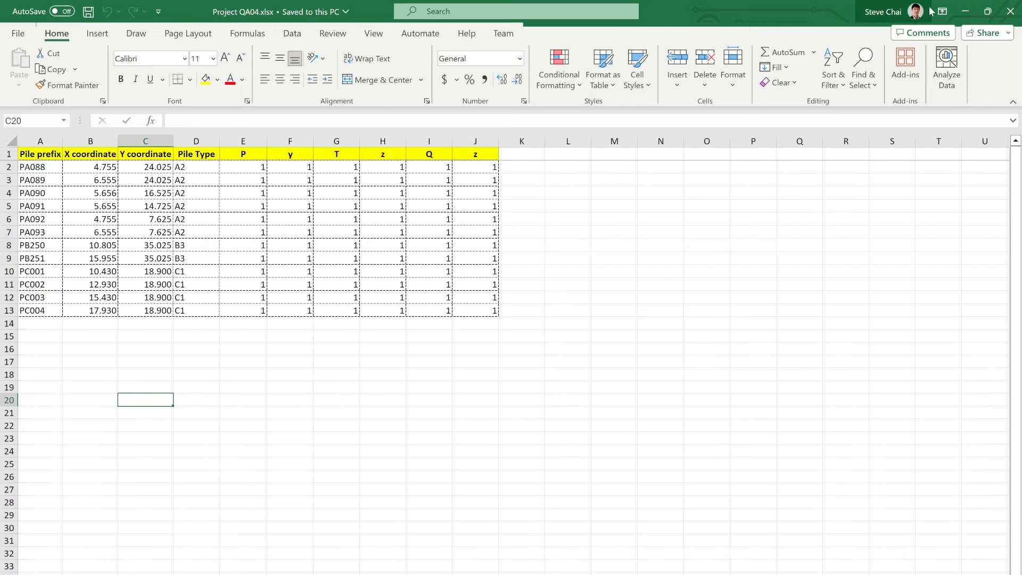
Step: Switch from Excel back to RSPile and view the Create Multiple Load Cases dialog again, cancelling it without creating files
click(968, 13)
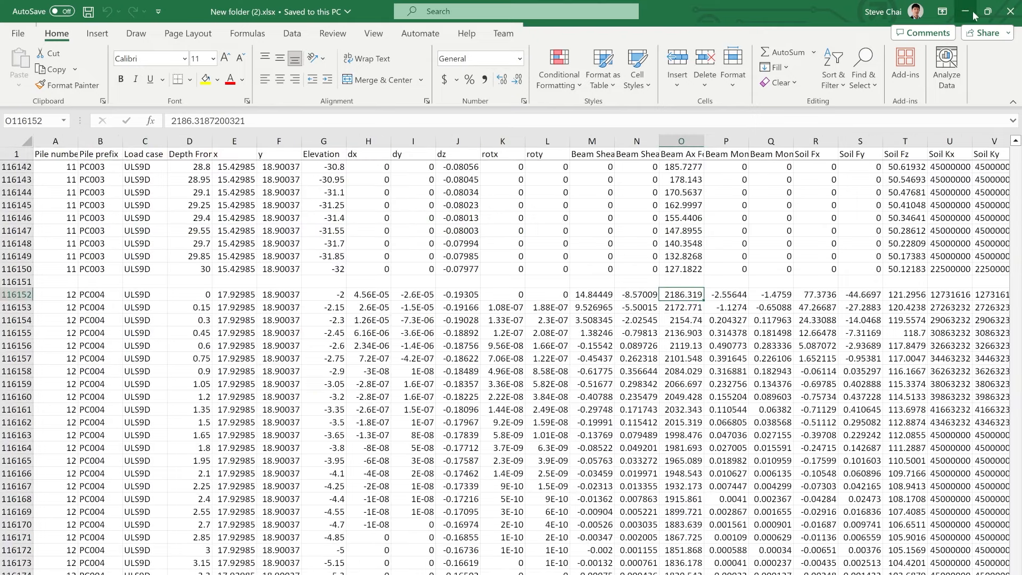
click(970, 11)
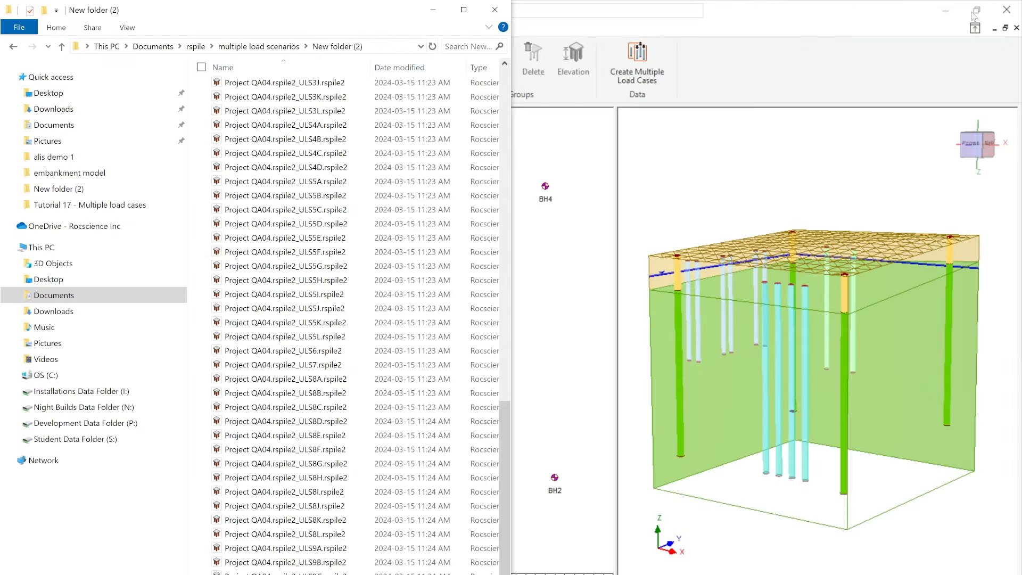
double_click(702, 22)
click(639, 60)
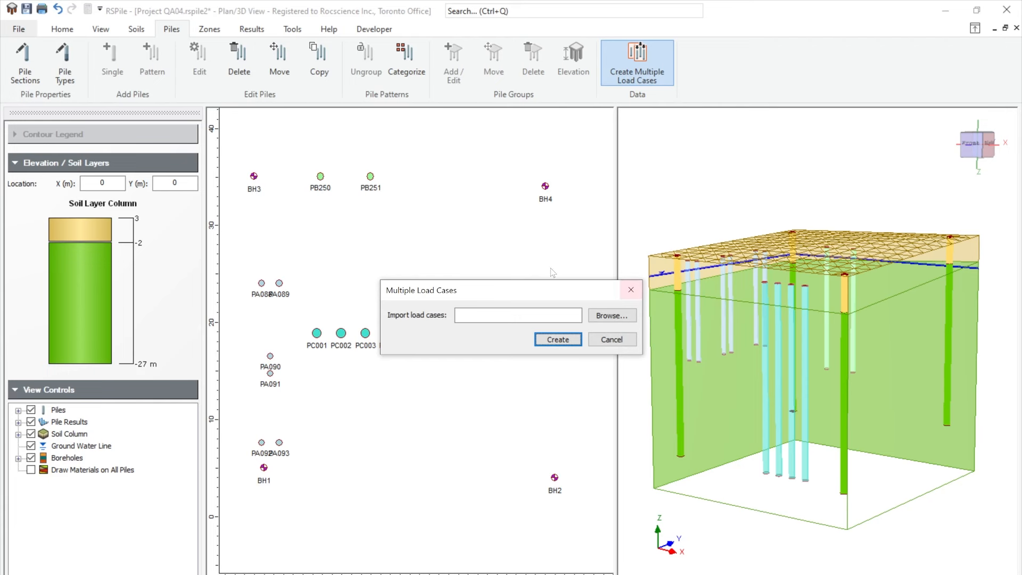
click(610, 342)
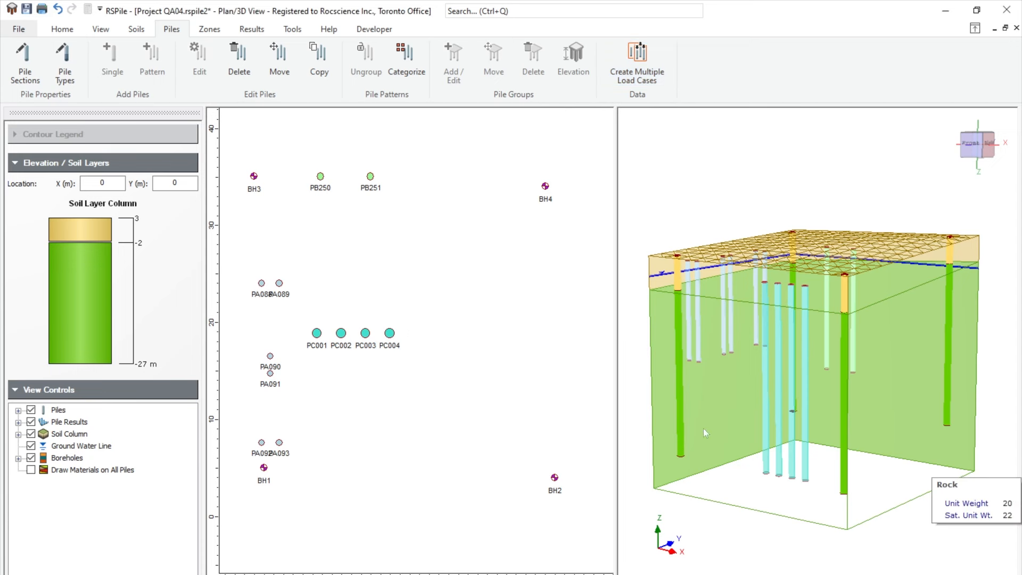
Step: Display the results commands for base_model.rspile2 and look through the load case model files in New folder (2)
drag(726, 387, 727, 405)
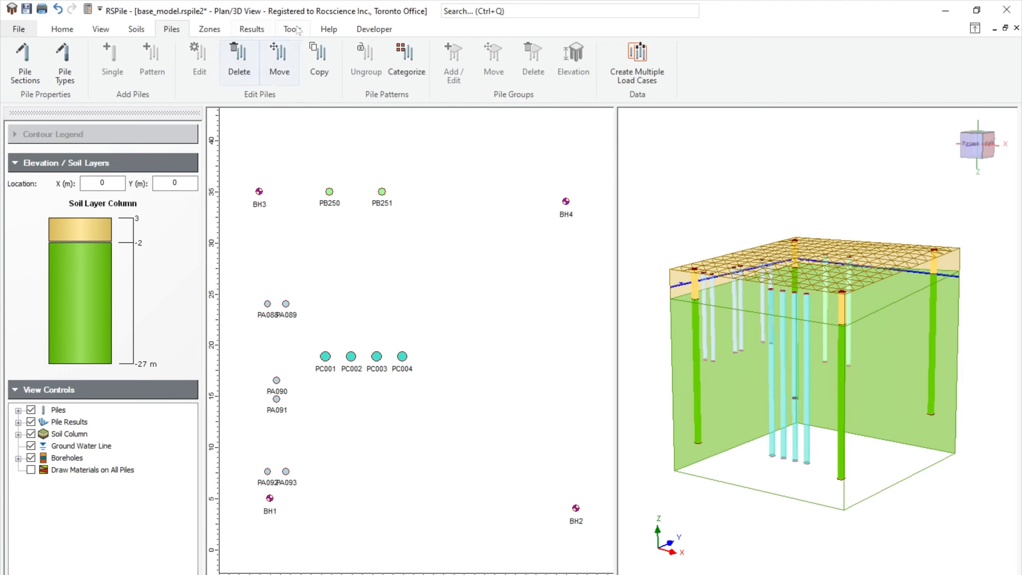
click(265, 32)
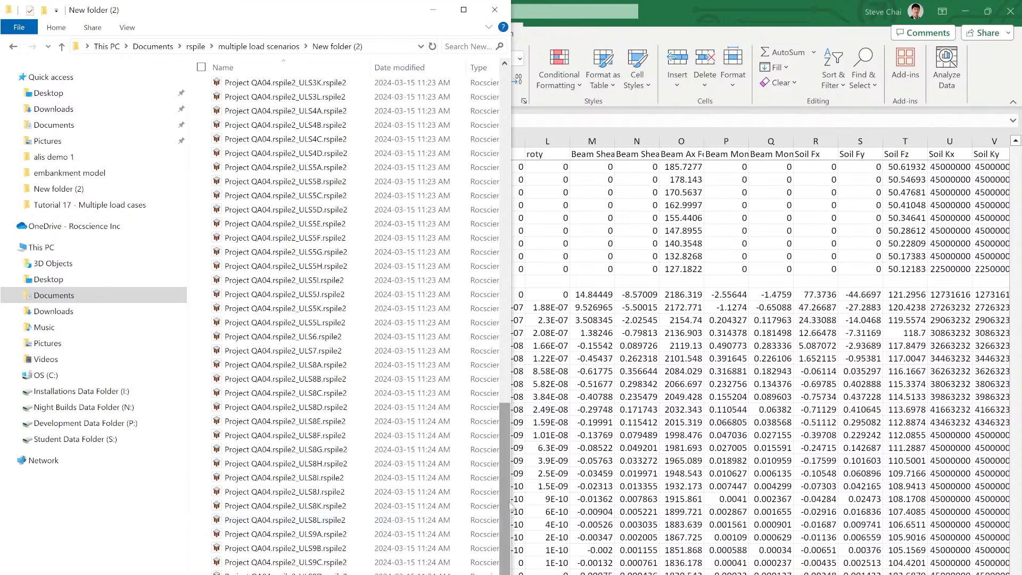
drag(504, 504, 591, 362)
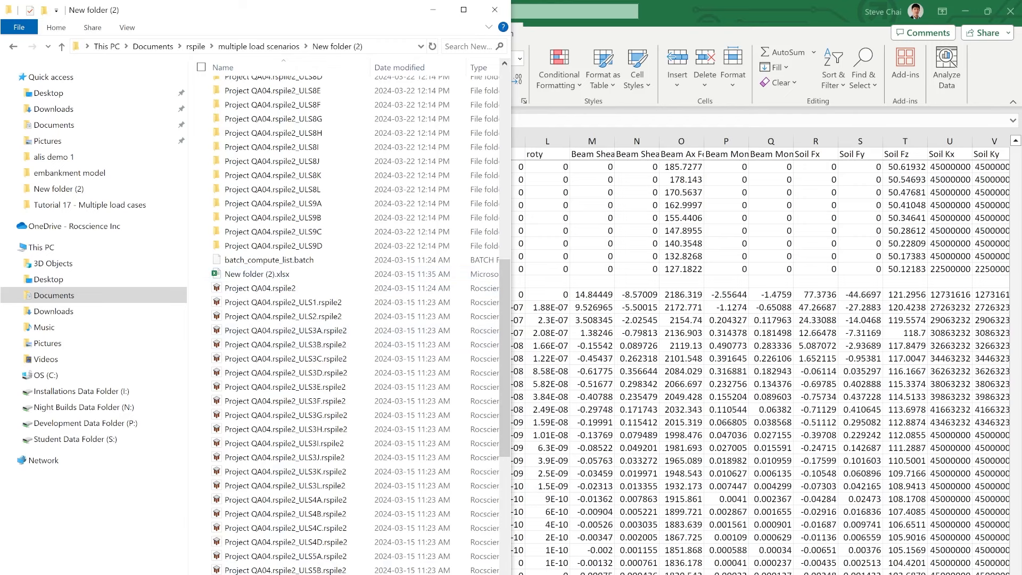
click(436, 14)
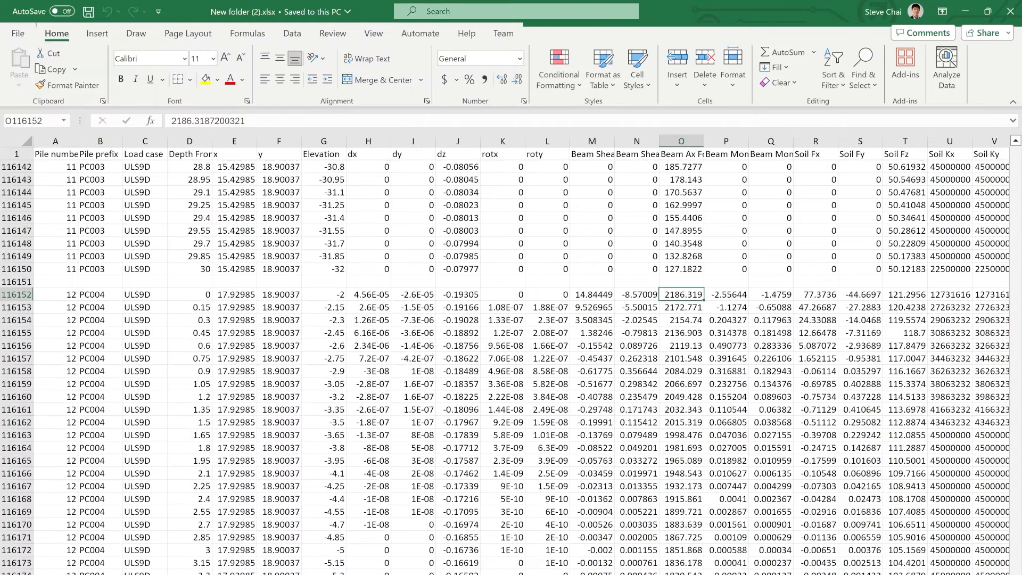
Step: Examine the pile results in New folder (2).xlsx across depths and out to the Capacity Ratio column, and return to RSPile
scroll(265, 403, up, 1)
scroll(265, 403, up, 20)
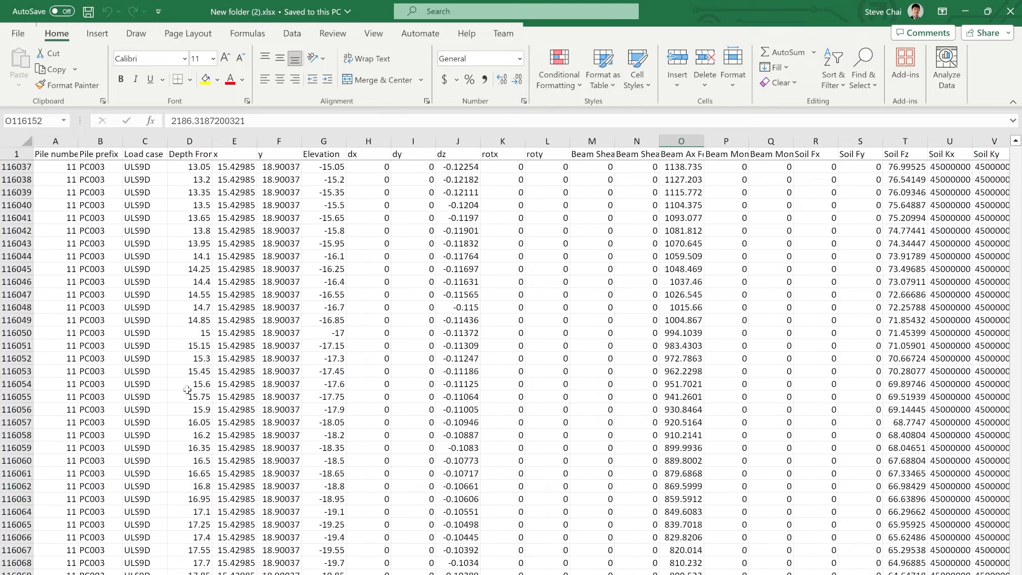
scroll(187, 389, up, 3)
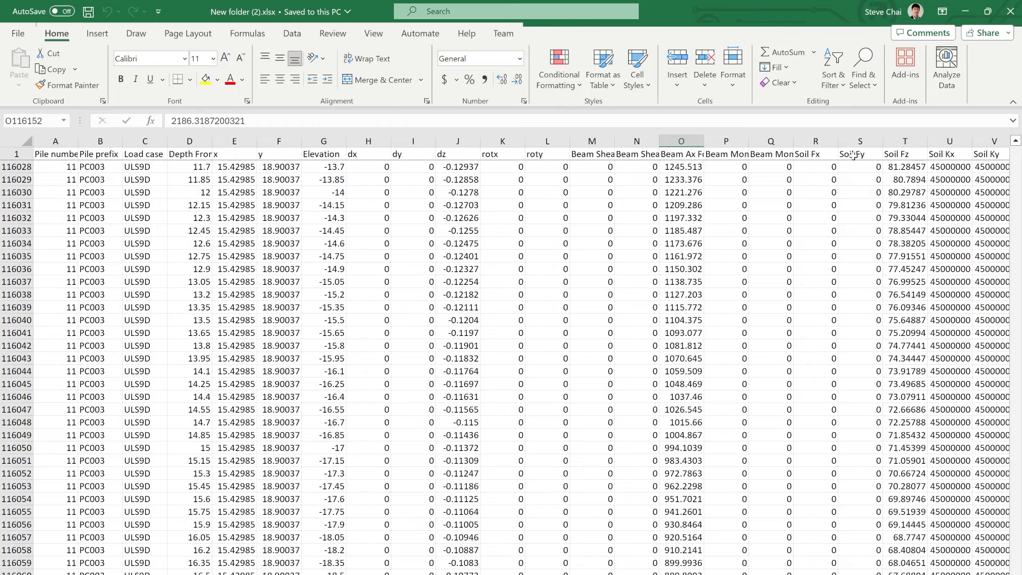
scroll(611, 207, right, 3)
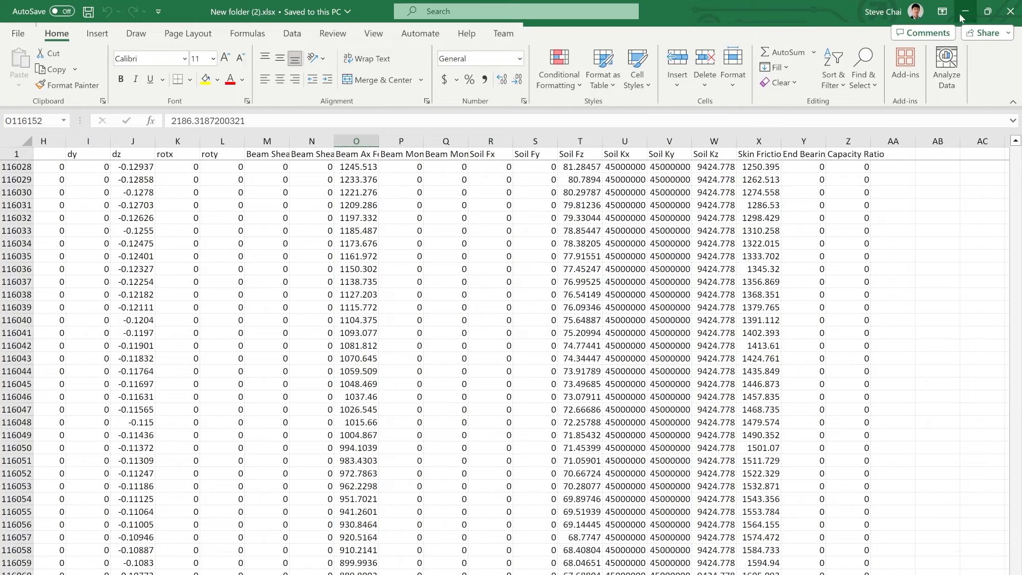
click(966, 15)
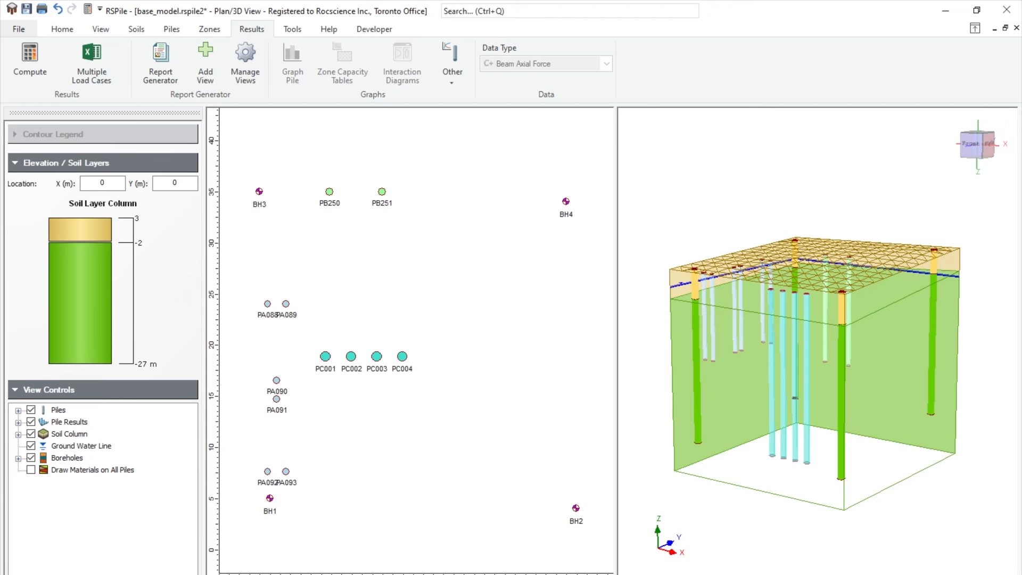
Step: Switch to New folder (2) in File Explorer and select the load case model Project QA04.rspile2_ULS5A.rspile2
mouse_move(274, 574)
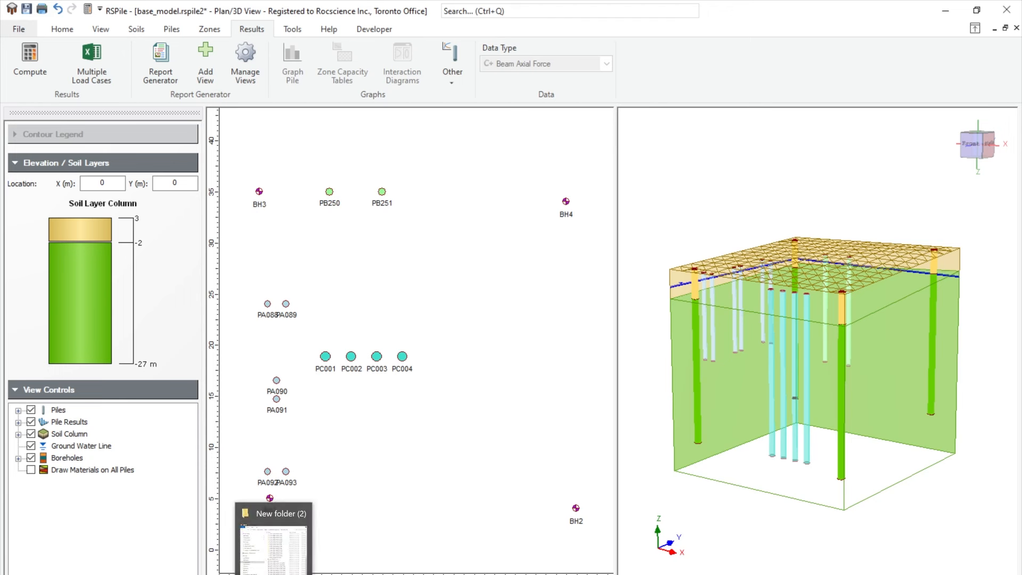
click(274, 574)
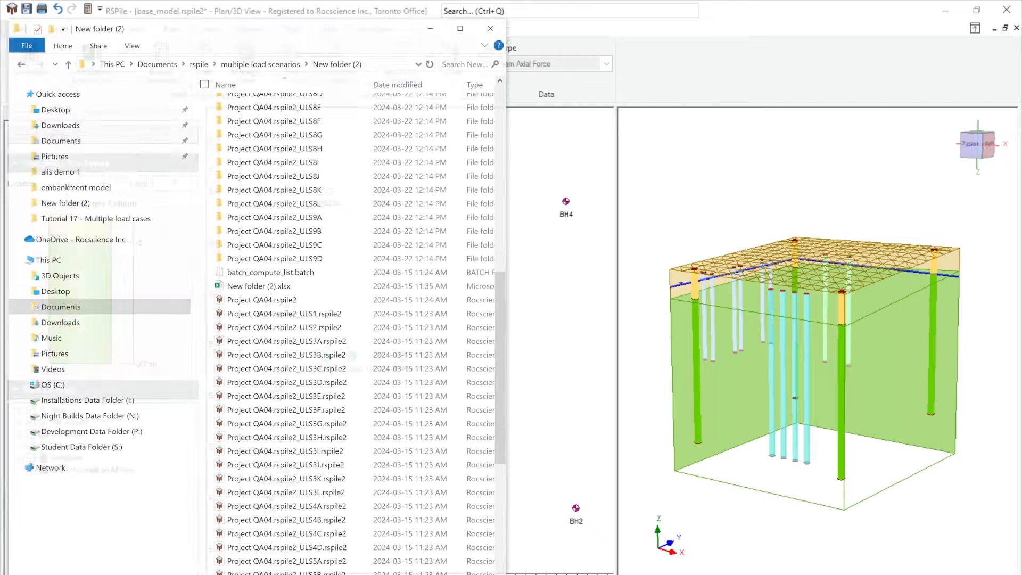
drag(507, 329, 501, 376)
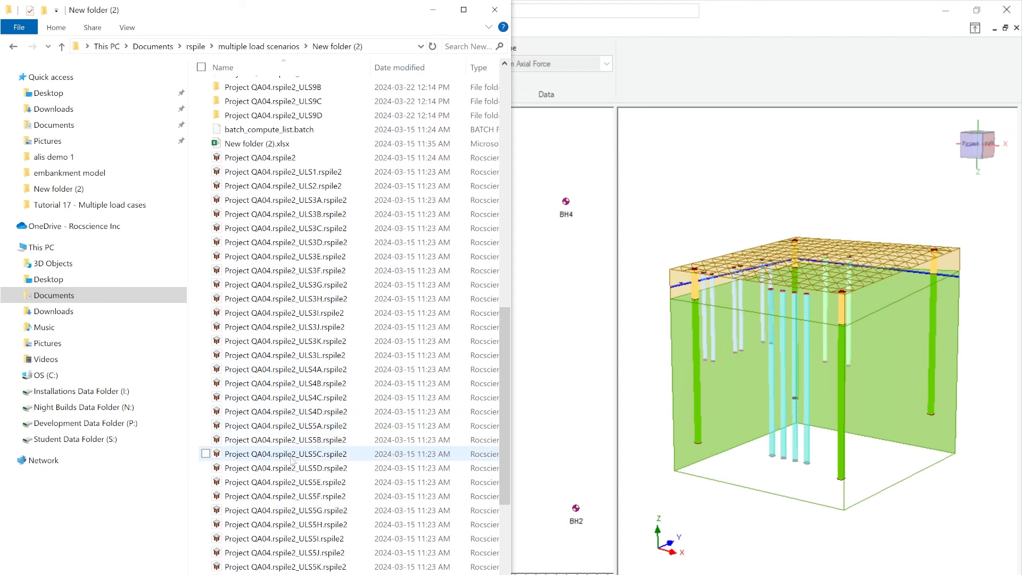
click(293, 427)
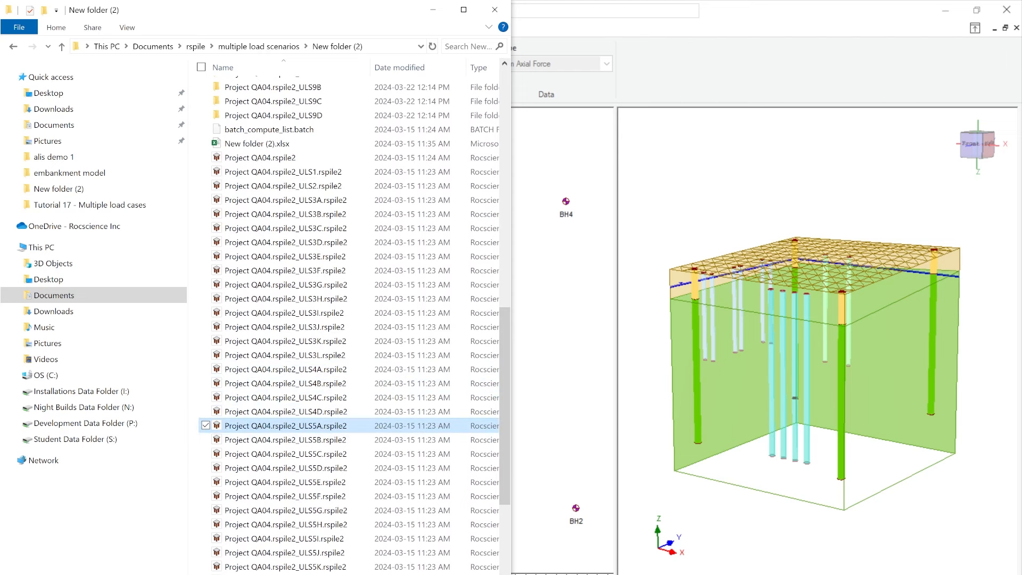
Step: Bring up the ULS5A load case model in RSPile and inspect its beam axial force contours in 3D
mouse_move(374, 574)
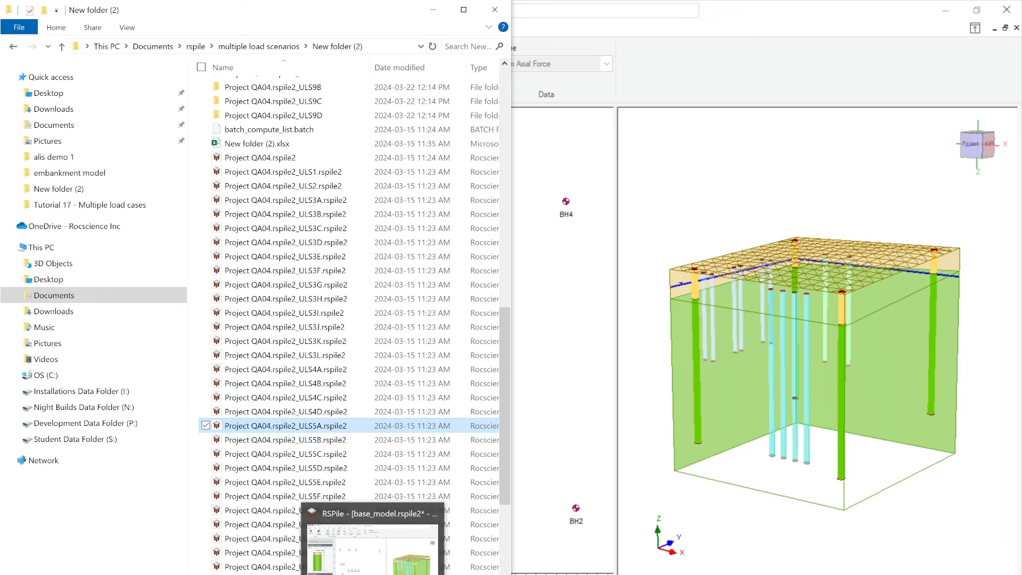
click(373, 553)
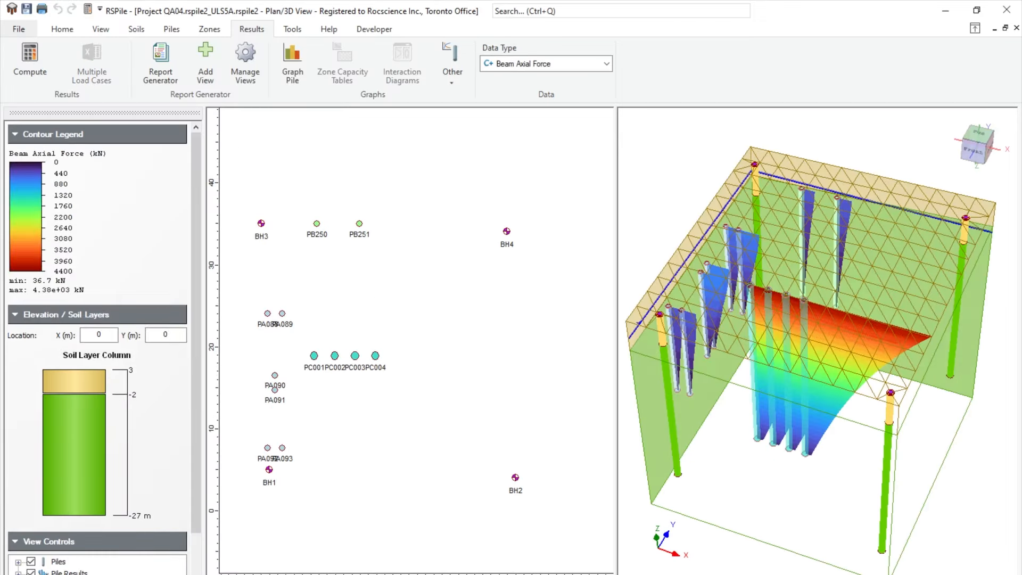
drag(804, 526, 821, 387)
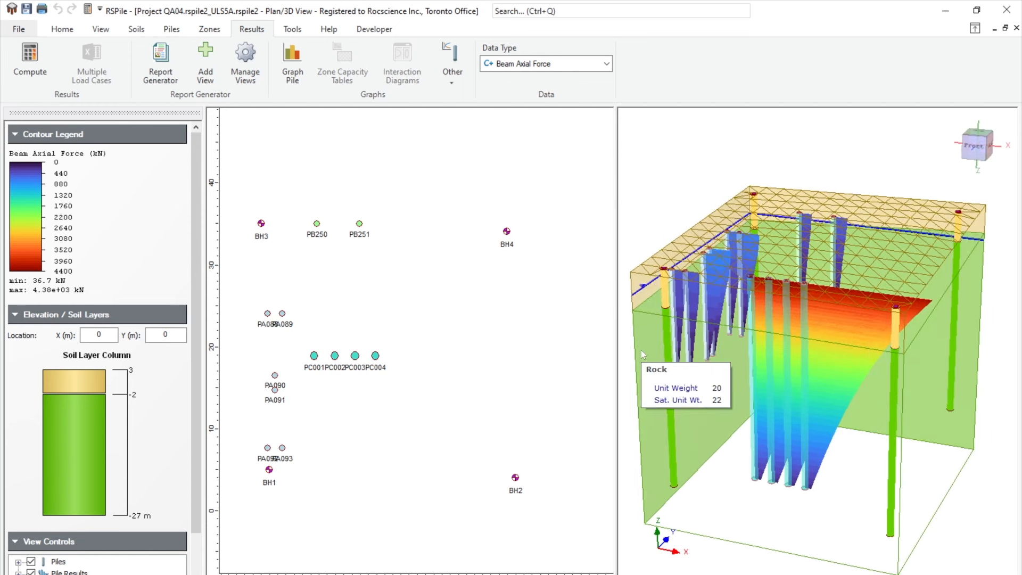